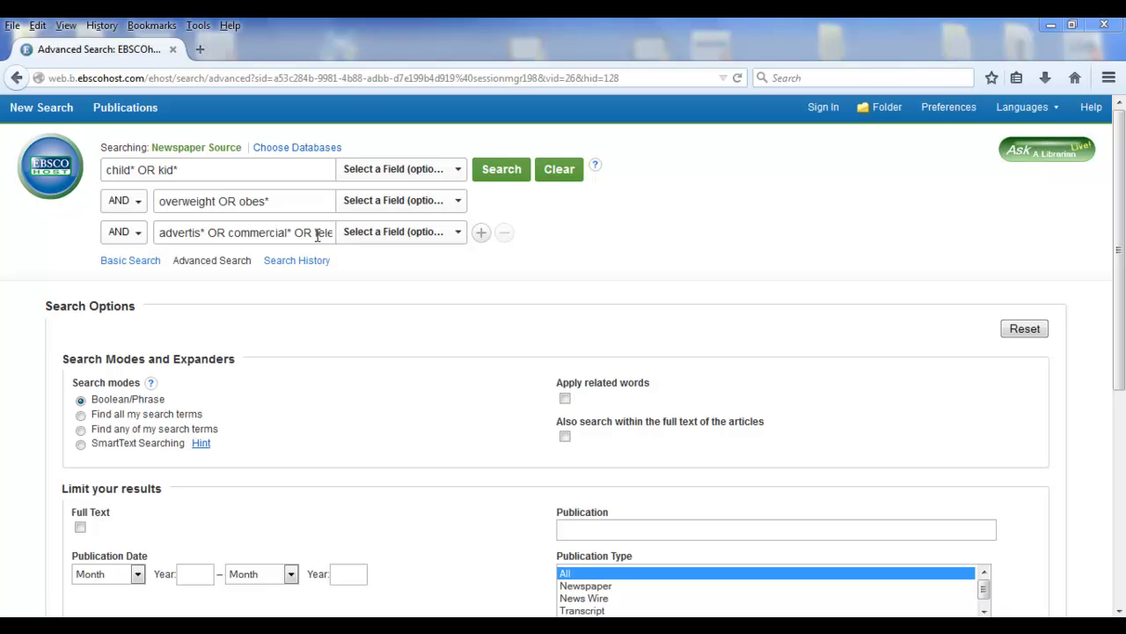
# - Complete the third search line as "advertis* OR commercial* OR television" and limit the results to full text
pyautogui.write('vision')
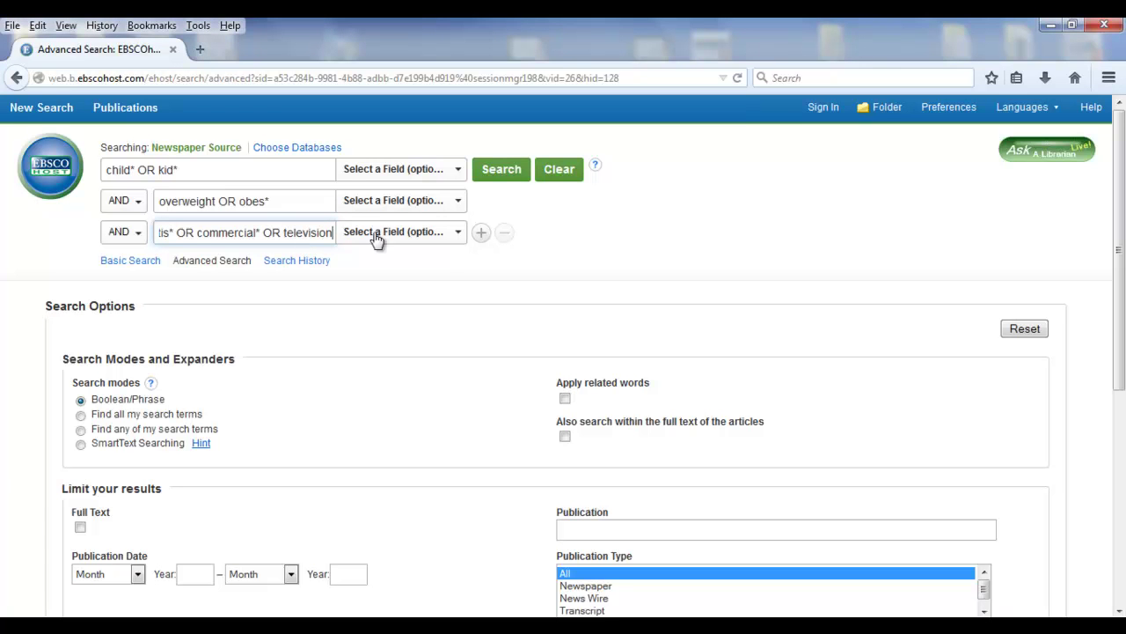
pyautogui.moveTo(1110, 214); pyautogui.dragTo(1100, 361)
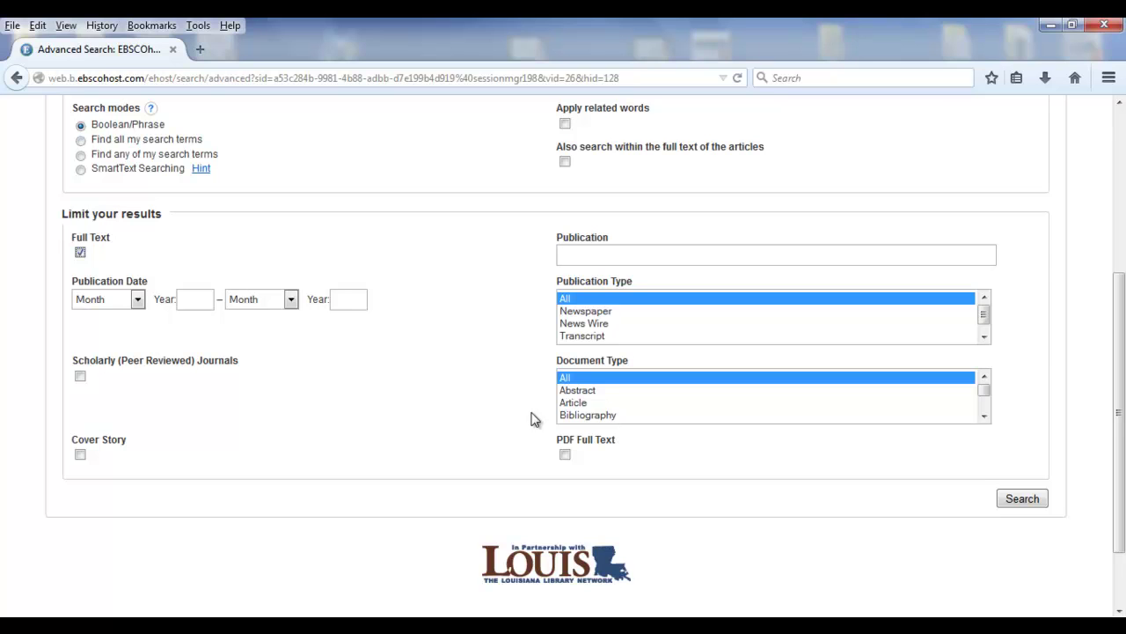
# - Run the search limited to the Newspaper publication type and the Article document type
pyautogui.click(611, 312)
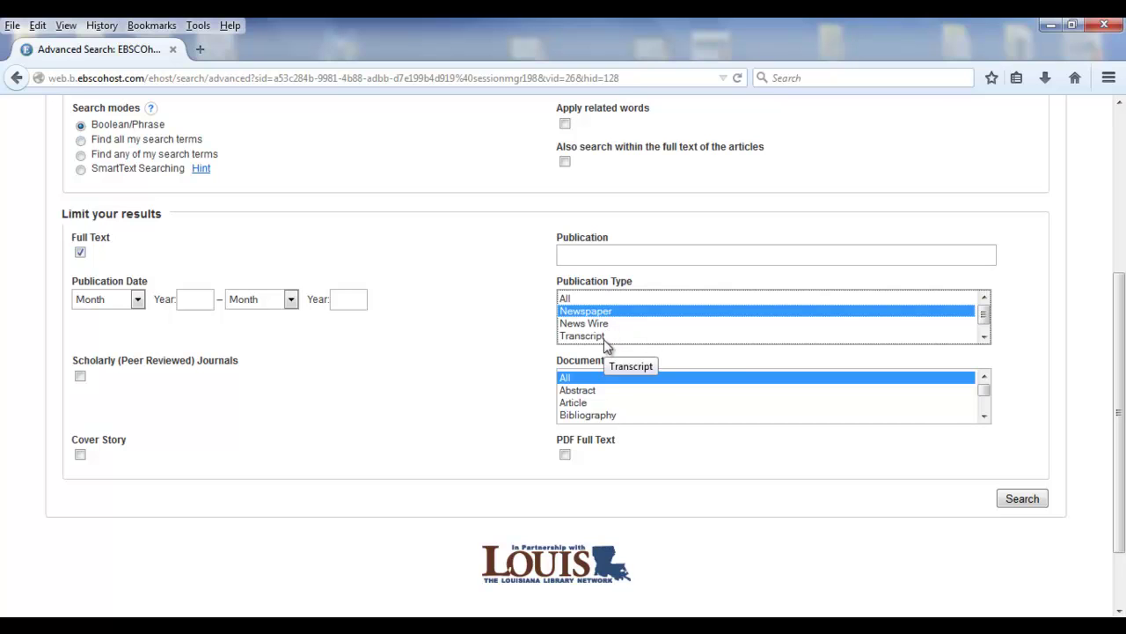
pyautogui.click(983, 338)
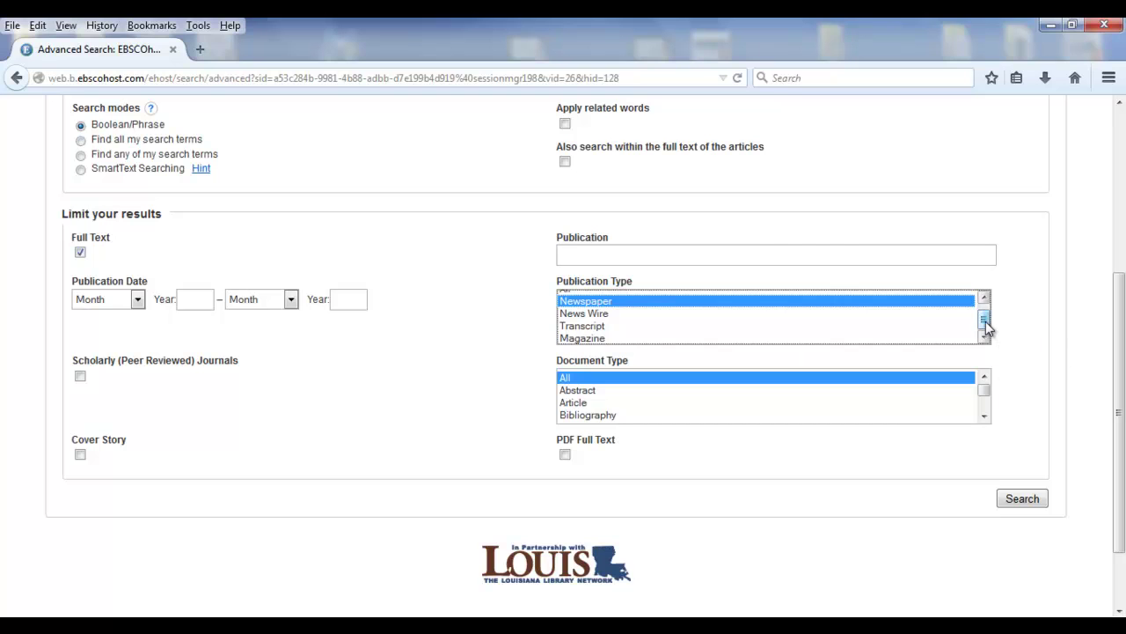
pyautogui.scroll(1, 986, 323)
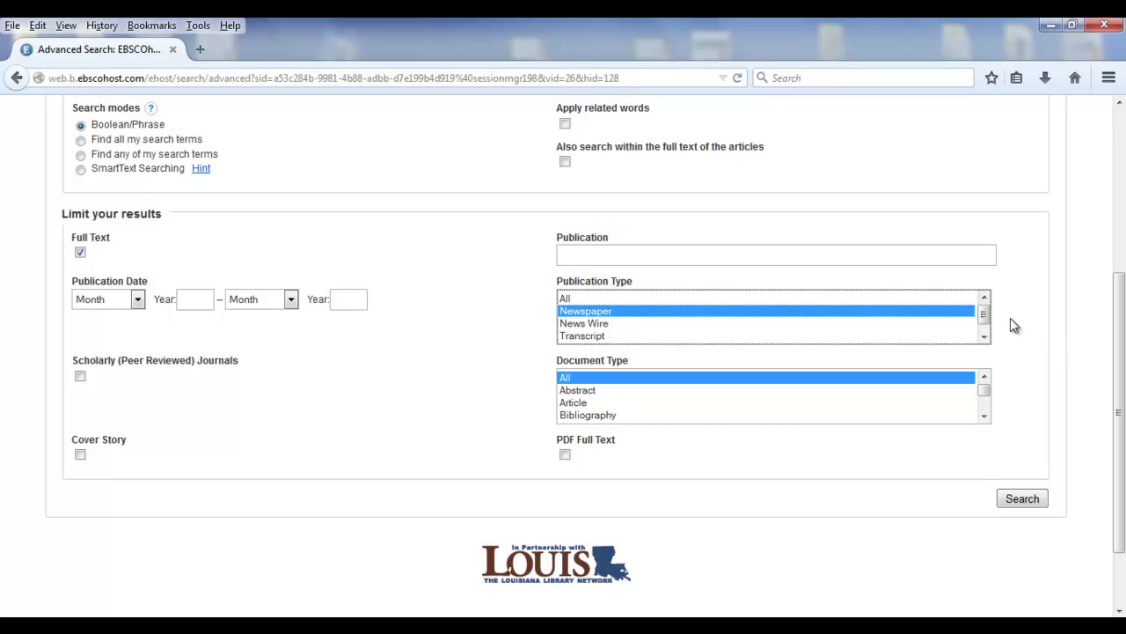
pyautogui.scroll(-1, 957, 339)
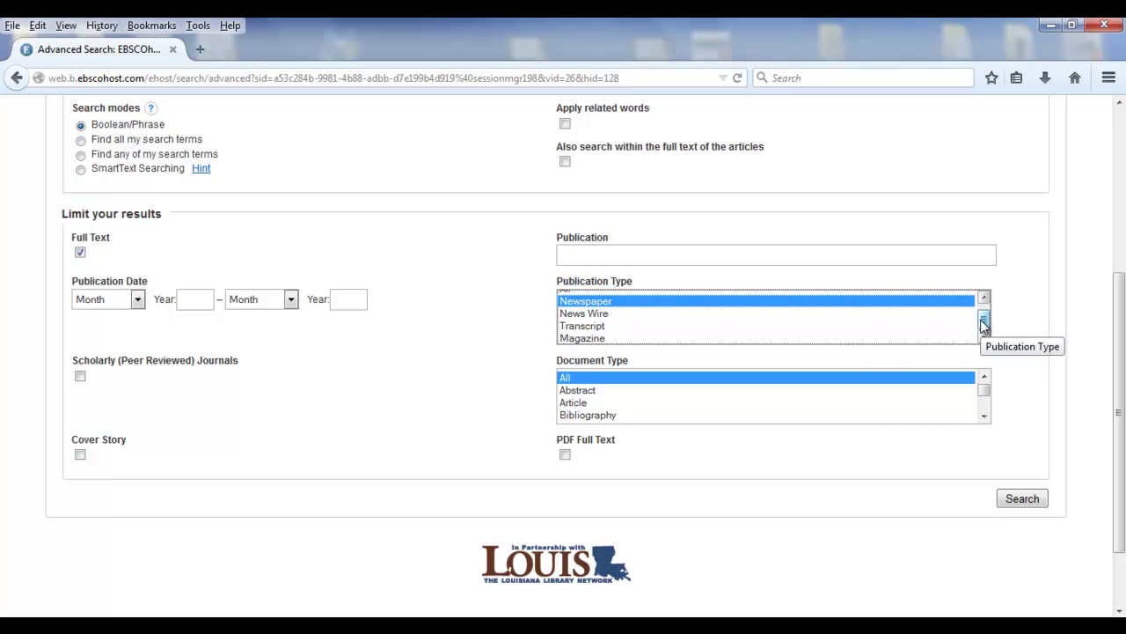
pyautogui.scroll(1, 984, 326)
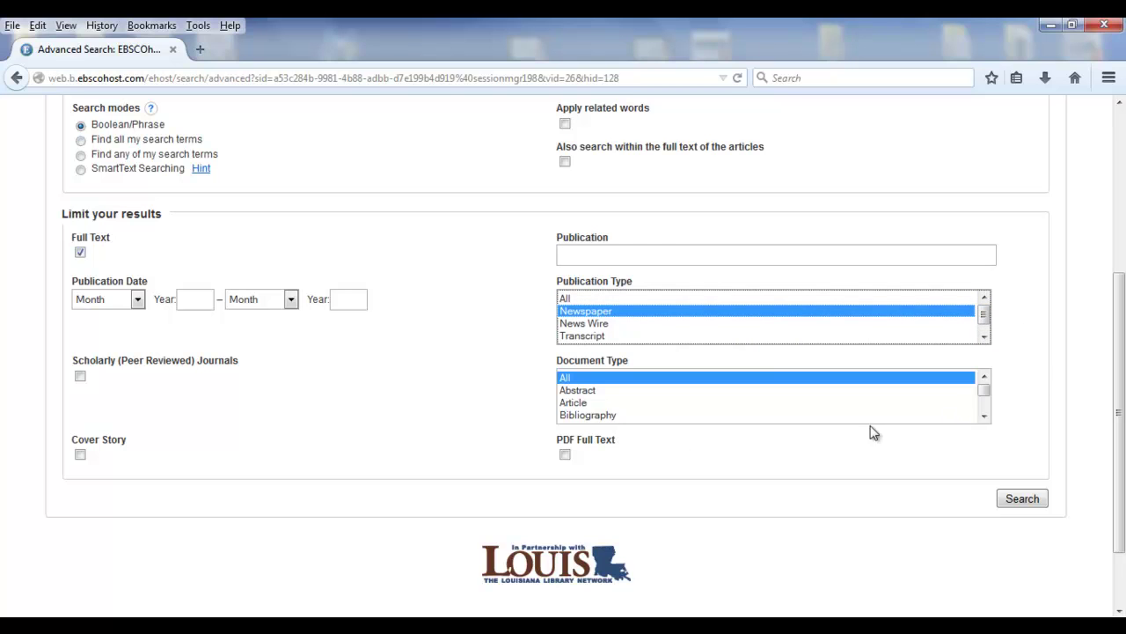
pyautogui.click(573, 403)
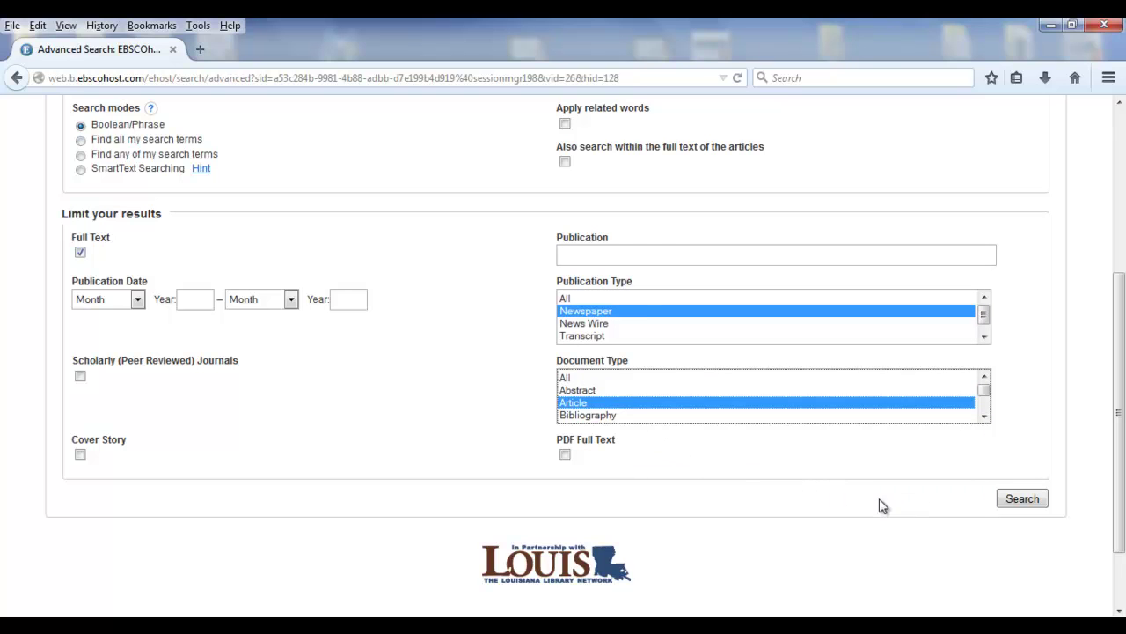
pyautogui.click(1046, 501)
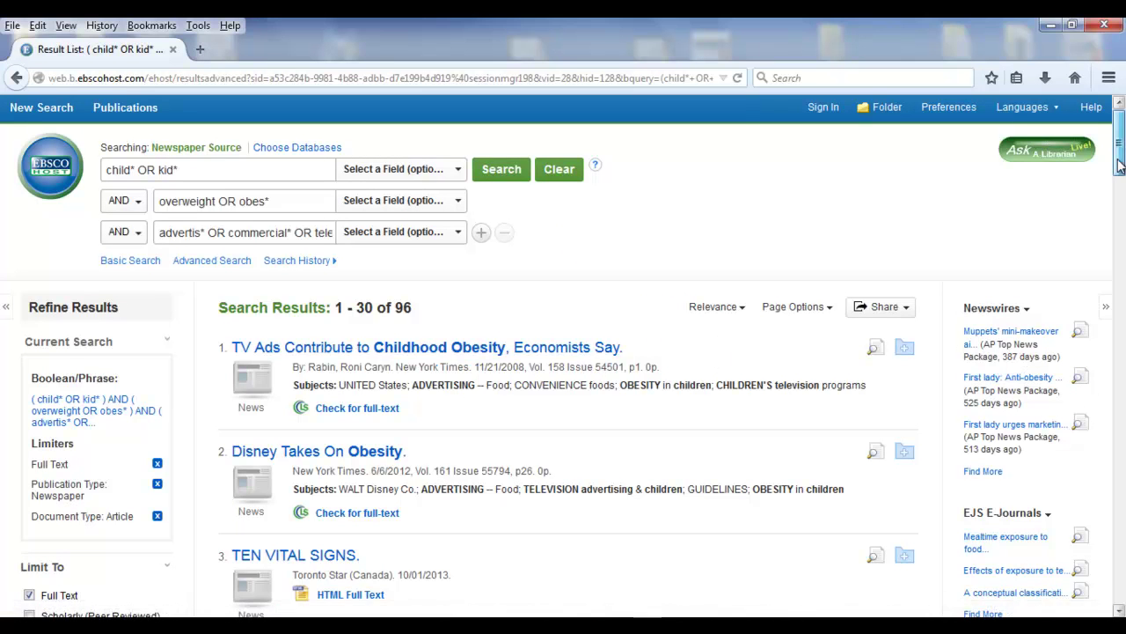
# - Look through the search results and check for the full text of the New York Times article "Disney Takes On Obesity"
pyautogui.scroll(-5, 1113, 208)
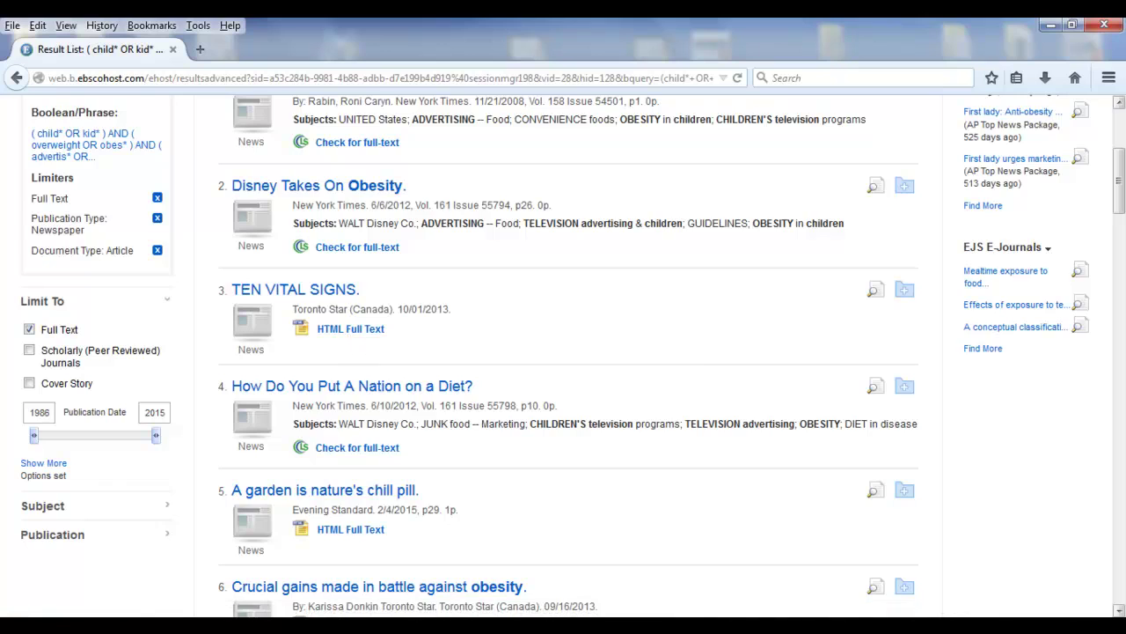
pyautogui.moveTo(1120, 182); pyautogui.dragTo(1051, 152)
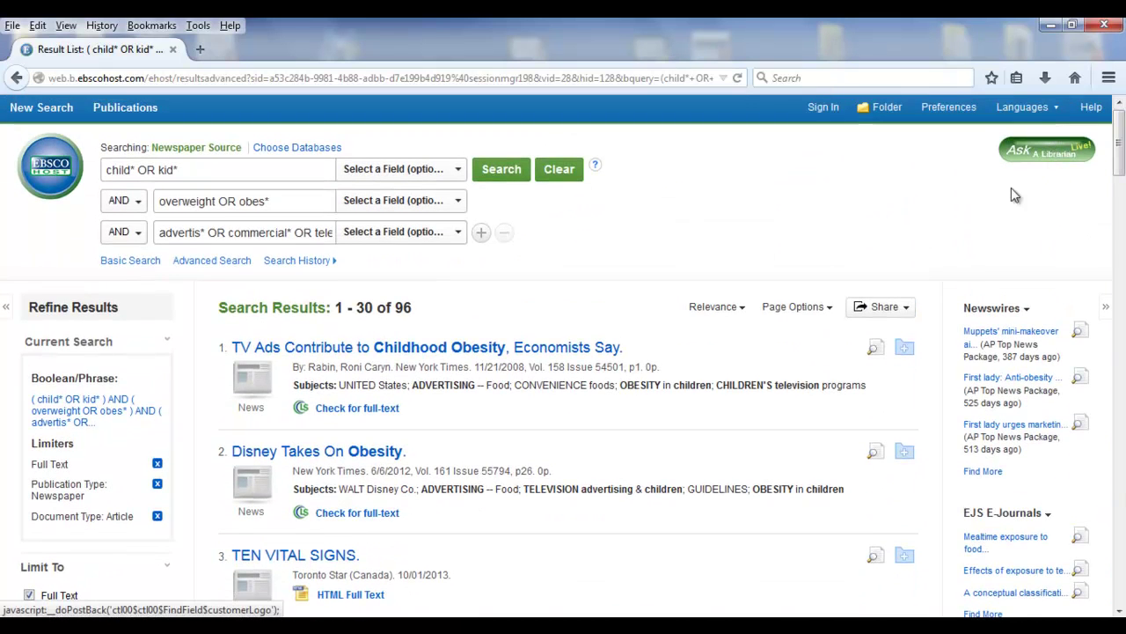
pyautogui.moveTo(1118, 140); pyautogui.dragTo(1118, 161)
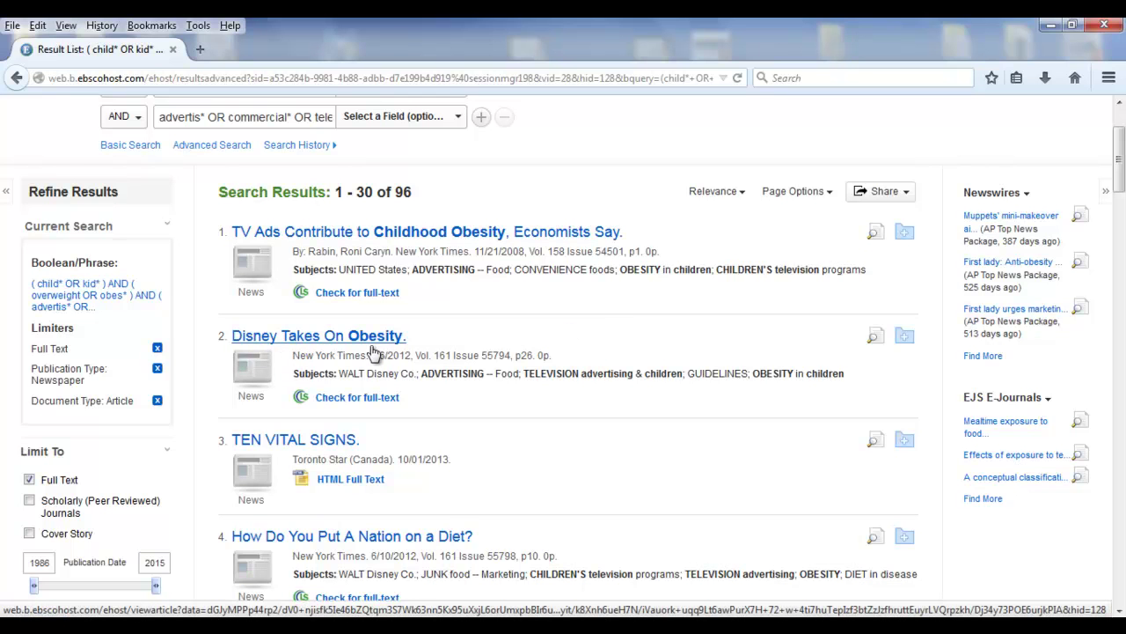
pyautogui.click(341, 404)
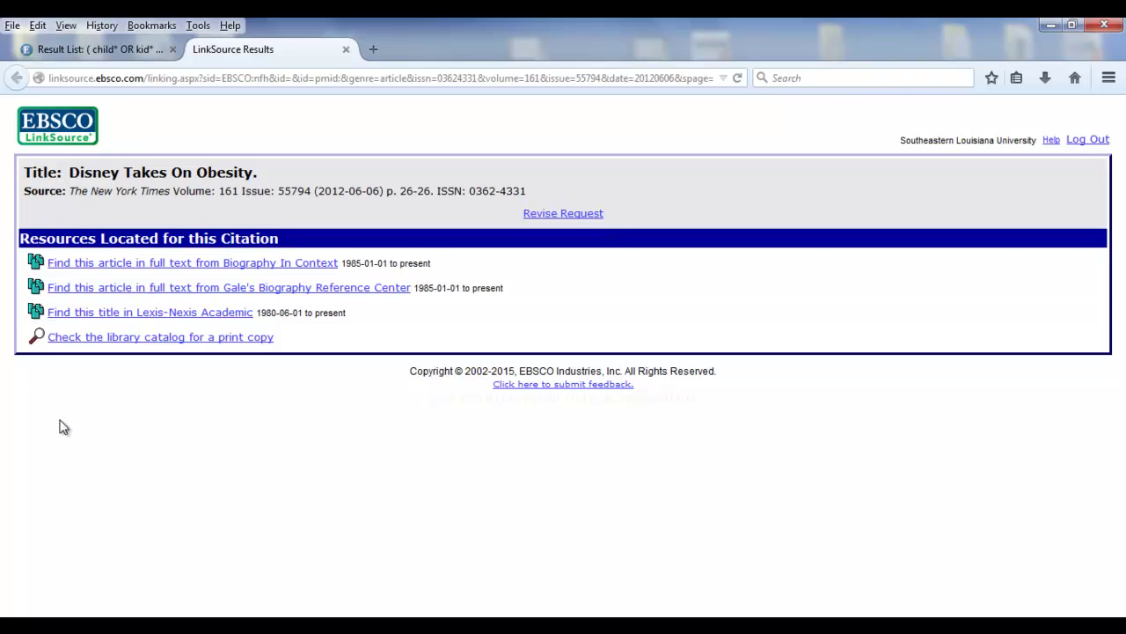
# - Try to find the article's full text in Biography In Context and in Gale's Biography Reference Center
pyautogui.click(231, 263)
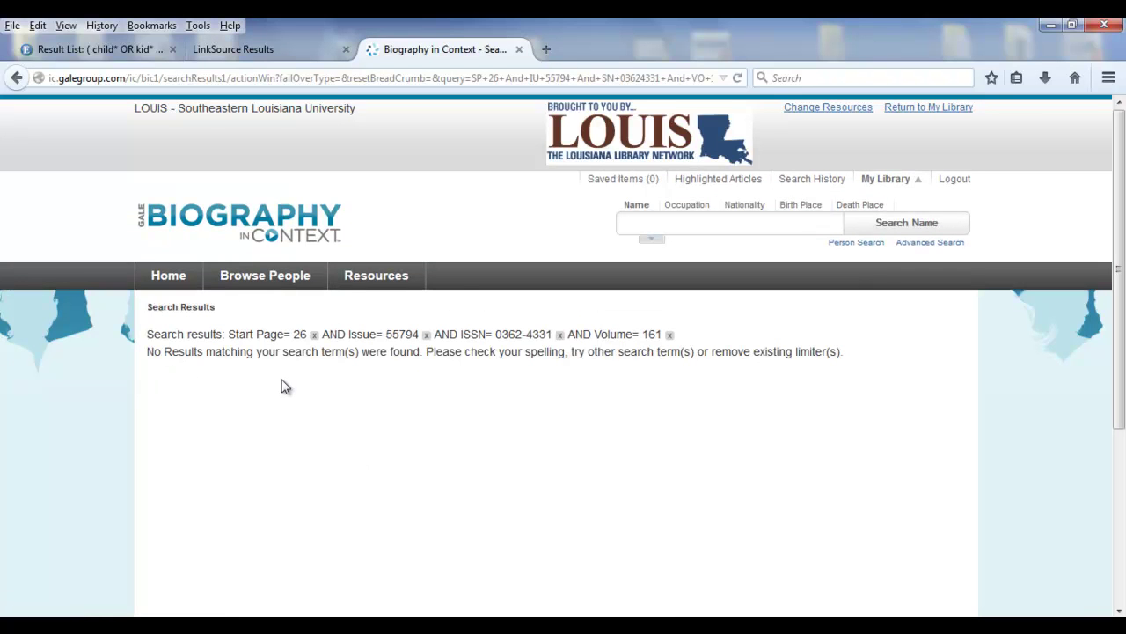
pyautogui.click(520, 50)
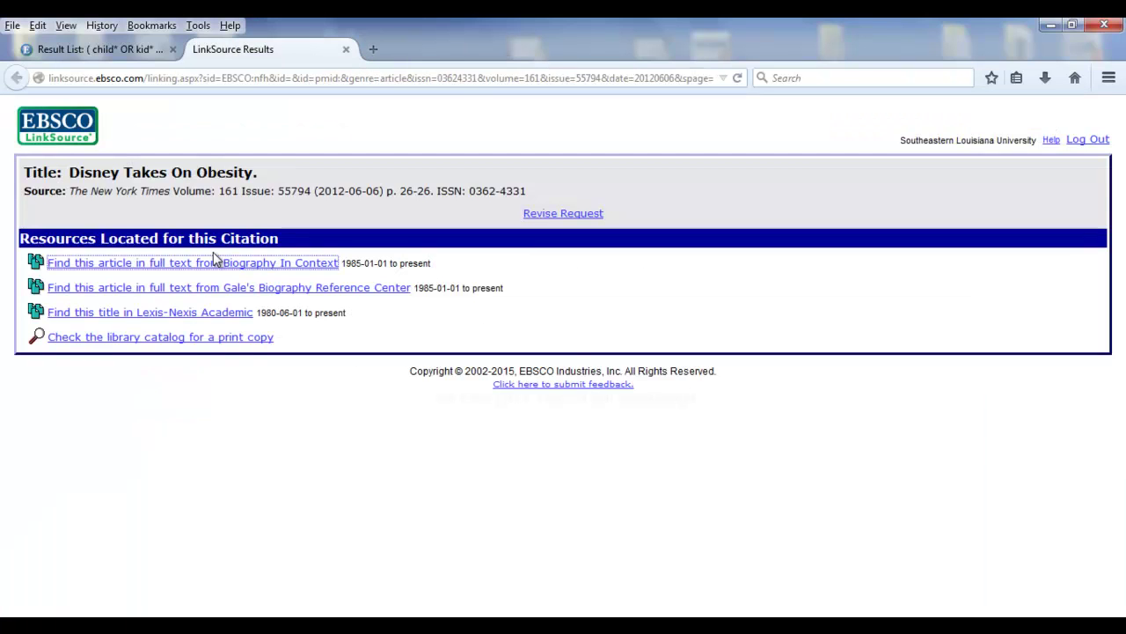
pyautogui.click(227, 289)
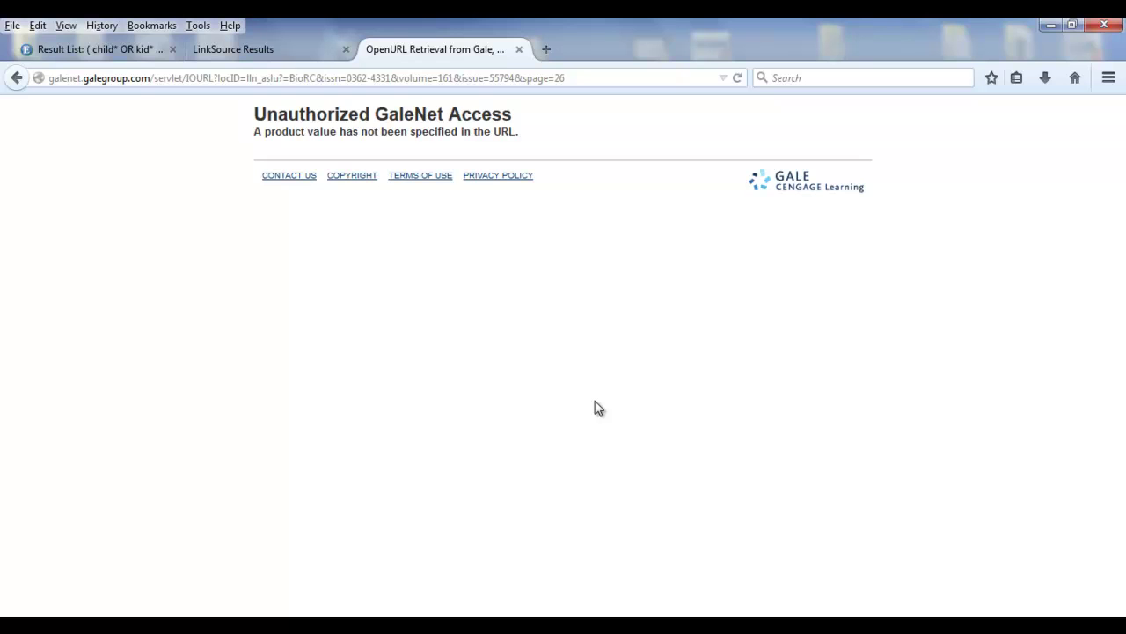
pyautogui.click(520, 50)
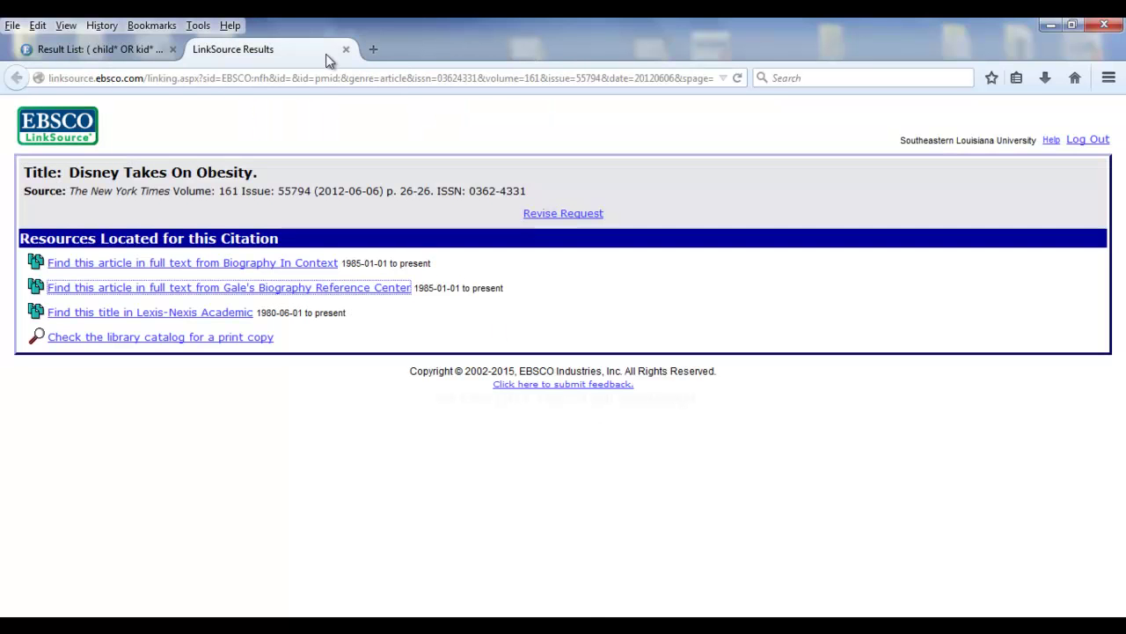
# - Open the full text of "Disney Takes On Obesity" in Lexis-Nexis Academic
pyautogui.click(176, 315)
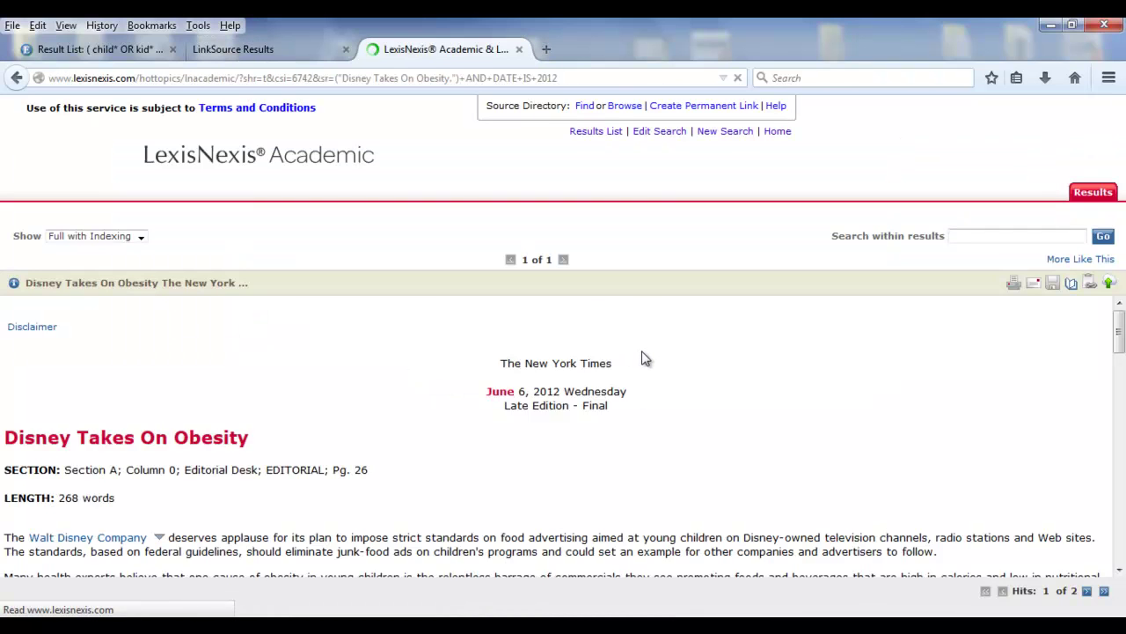
pyautogui.scroll(-1, 686, 357)
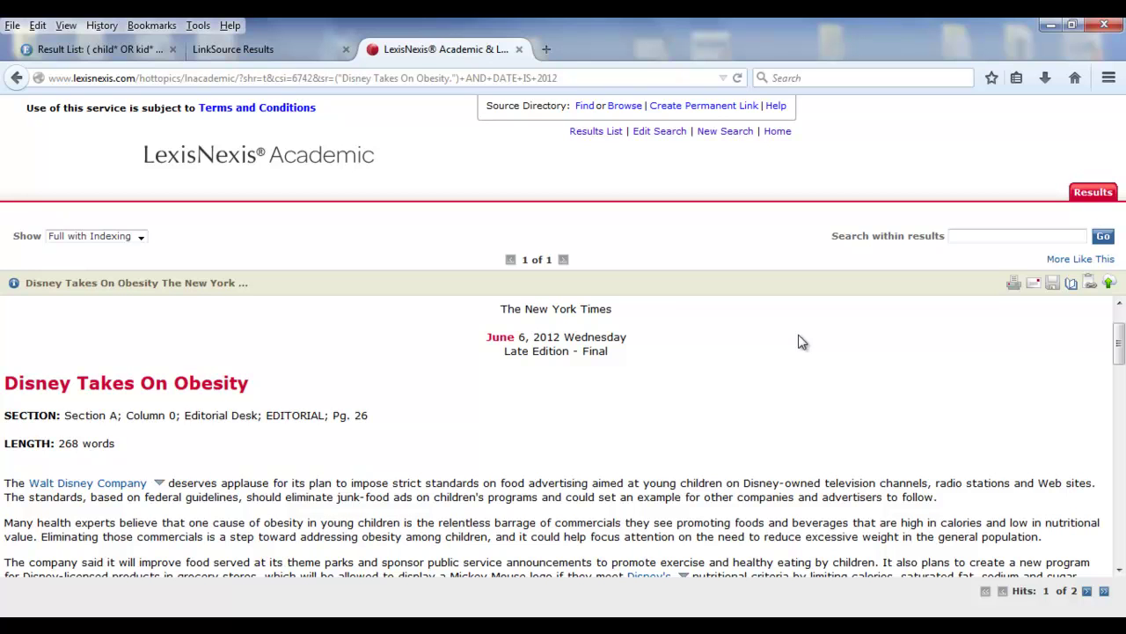
pyautogui.click(306, 54)
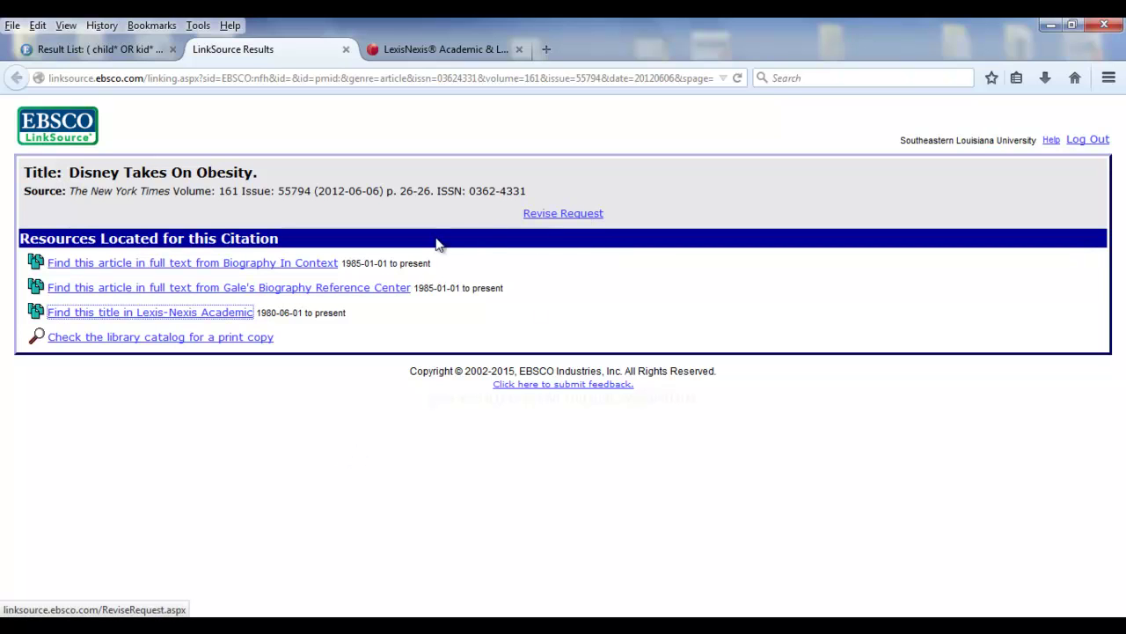
pyautogui.click(442, 51)
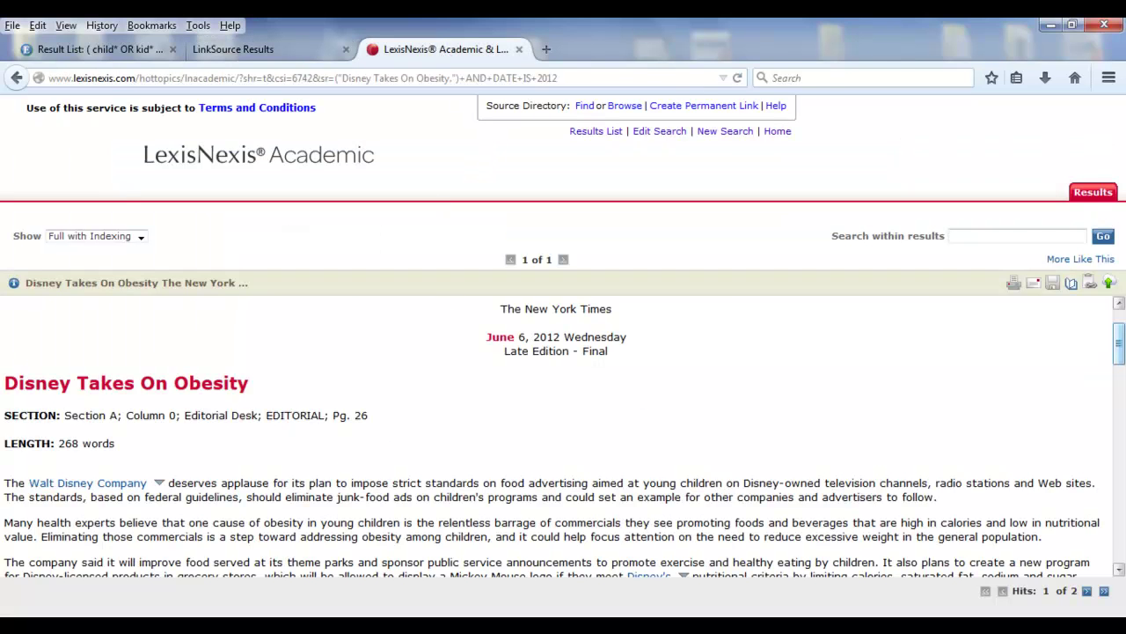
# - Read the article's body and highlight the passage about appealing to parents with healthier food being "smart business"
pyautogui.moveTo(1119, 330)
pyautogui.mouseDown()
pyautogui.moveTo(1120, 365)
pyautogui.moveTo(1115, 341)
pyautogui.moveTo(1116, 352)
pyautogui.mouseUp()
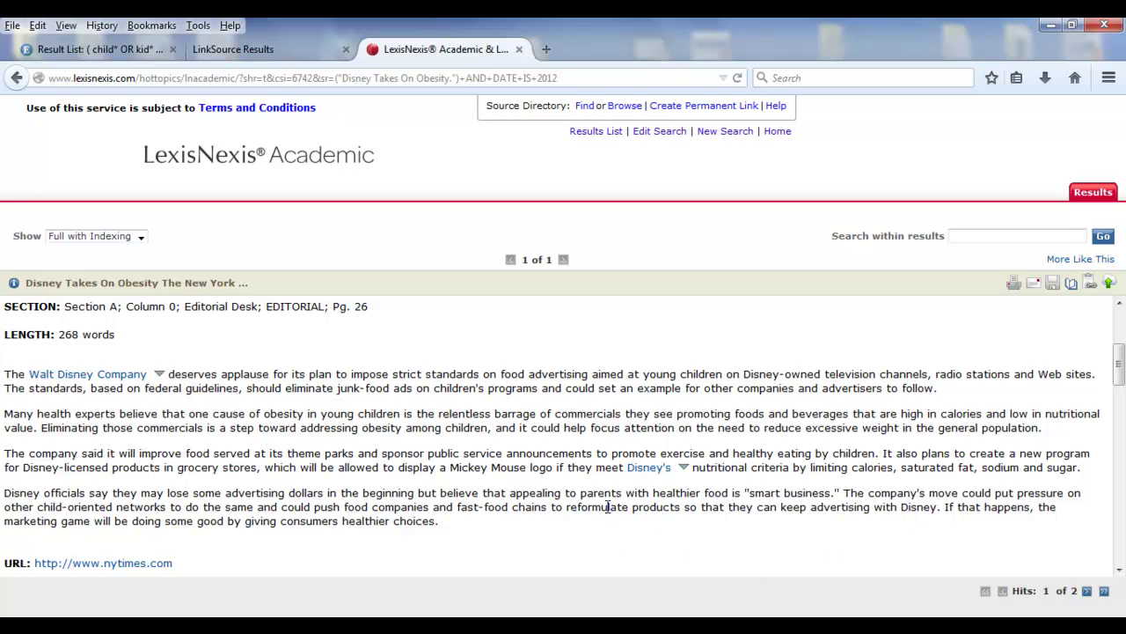
pyautogui.moveTo(504, 493); pyautogui.dragTo(840, 493)
pyautogui.click(804, 544)
# - Return to the EBSCOhost result list and open the detailed record of "Disney Takes On Obesity"
pyautogui.click(132, 48)
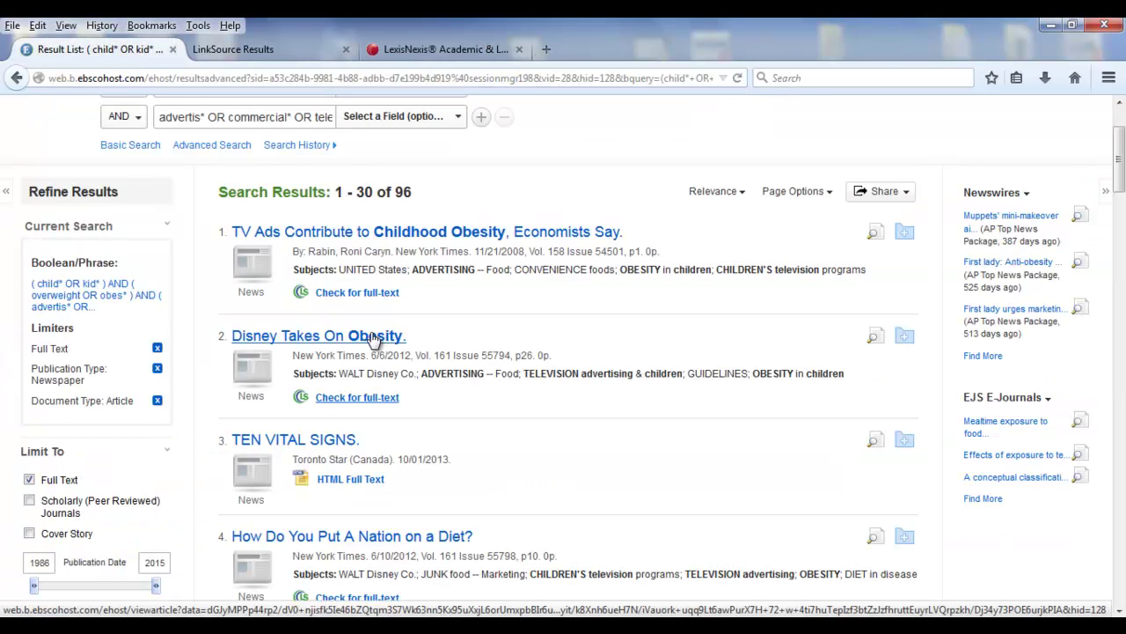
pyautogui.click(314, 339)
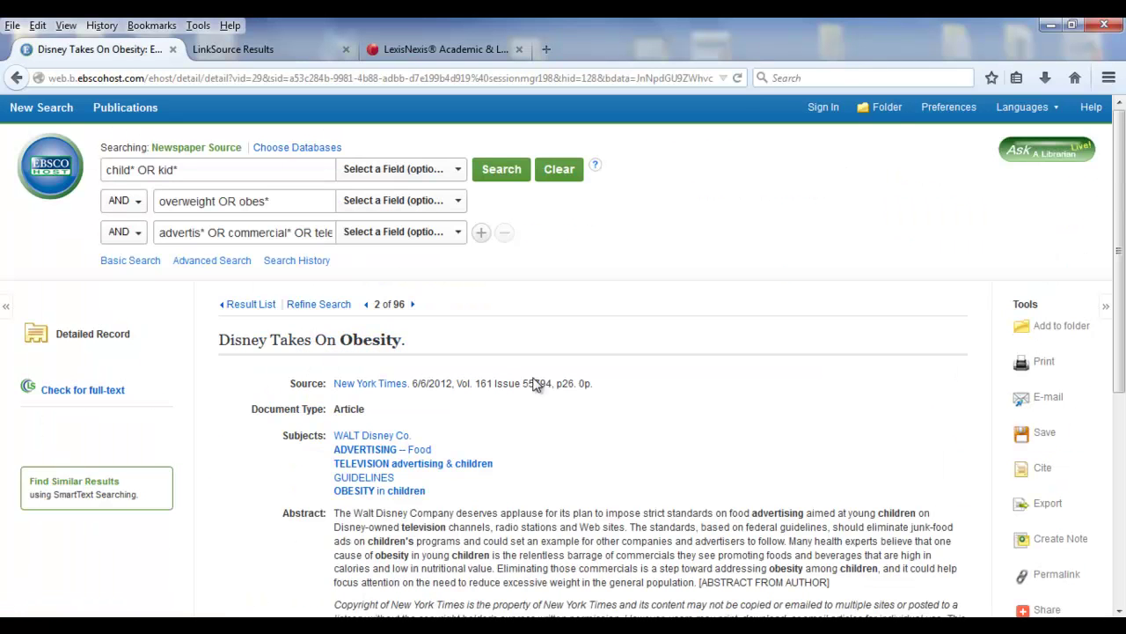
pyautogui.moveTo(1120, 230); pyautogui.dragTo(1062, 317)
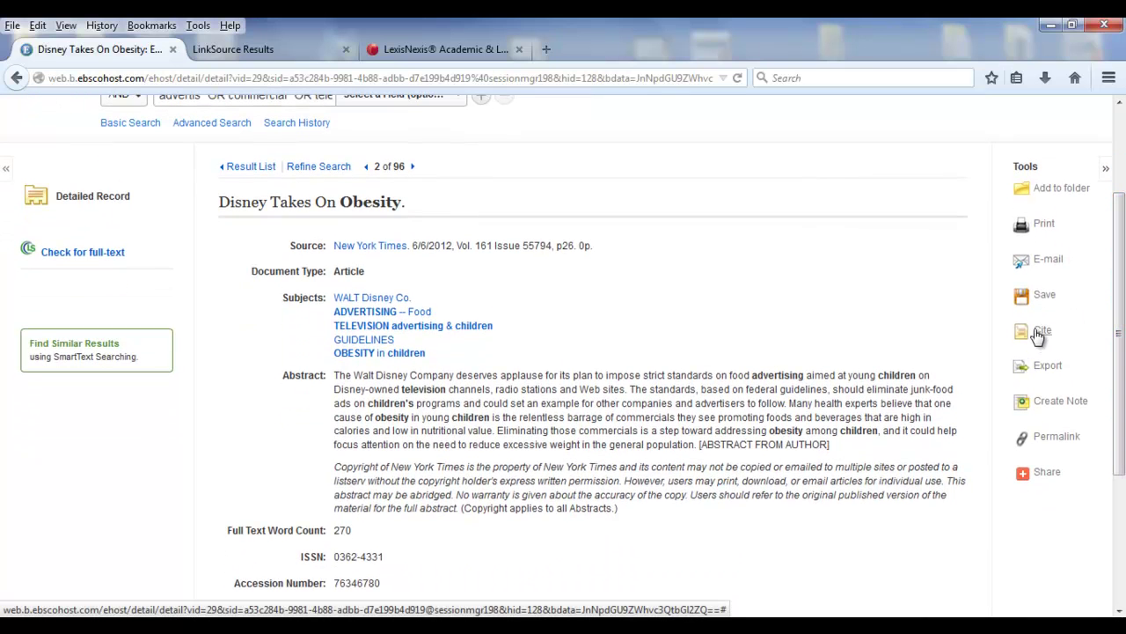
# - Show the article's citation formats and select its MLA Works Cited entry for copying
pyautogui.click(1040, 331)
pyautogui.moveTo(975, 307); pyautogui.dragTo(918, 412)
pyautogui.moveTo(354, 409); pyautogui.dragTo(840, 431)
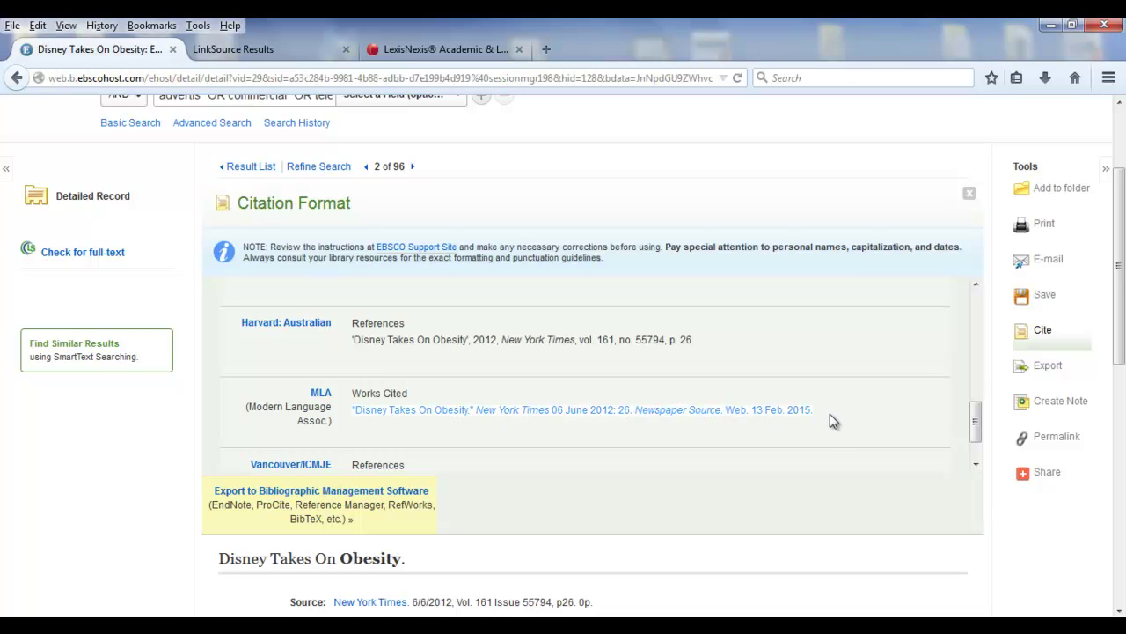
pyautogui.rightClick(779, 411)
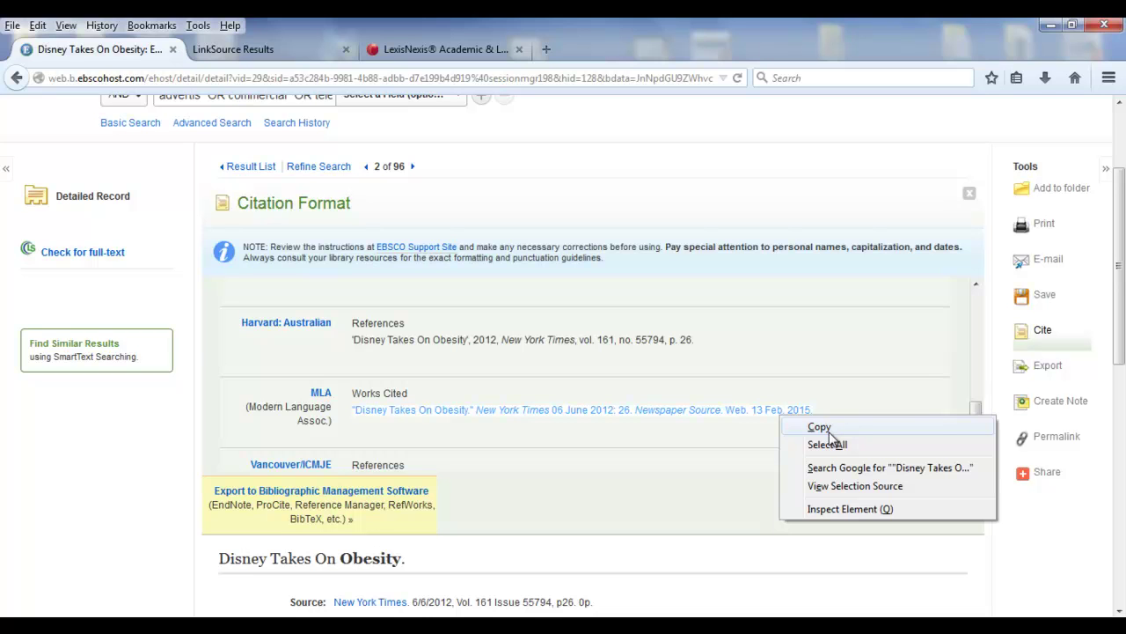
pyautogui.click(677, 593)
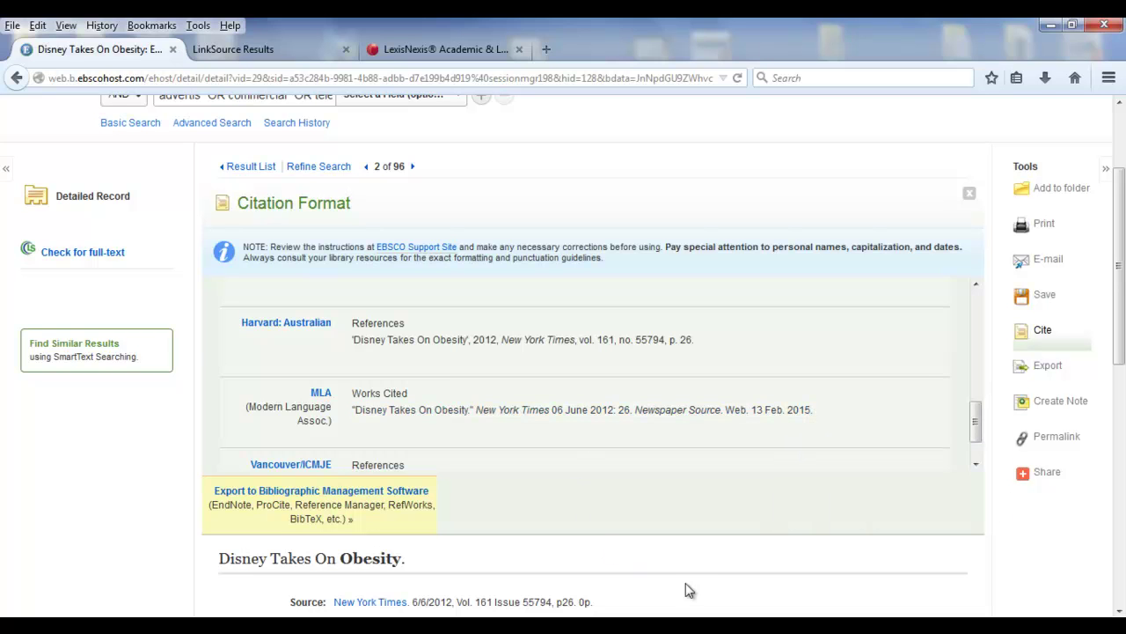